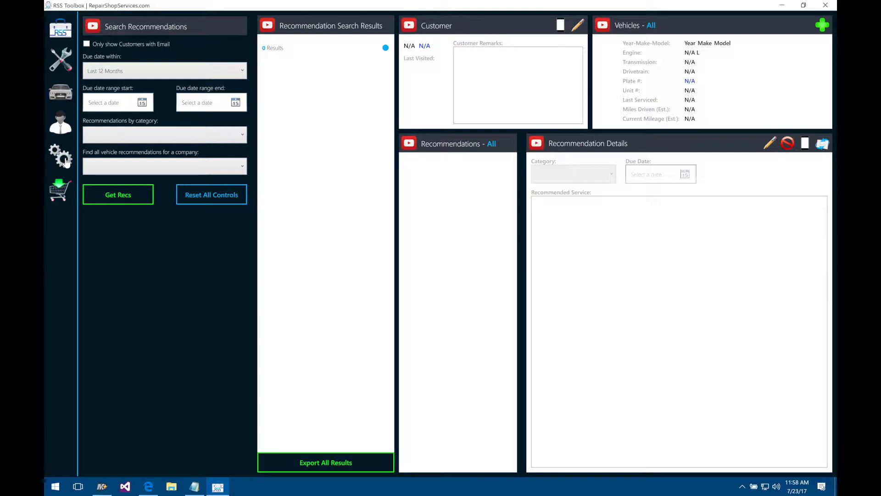
Step: Open the RSS Toolbox Settings dialog on its Software & Data page
click(66, 161)
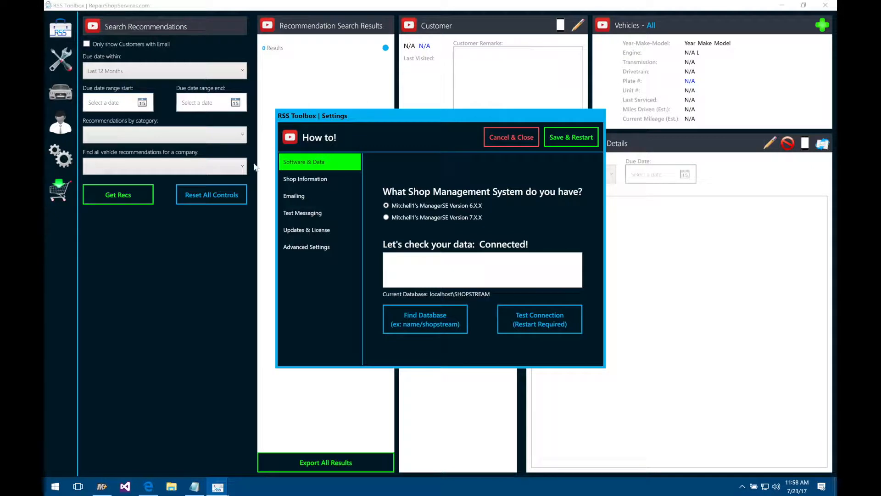
mouse_move(310, 163)
click(103, 487)
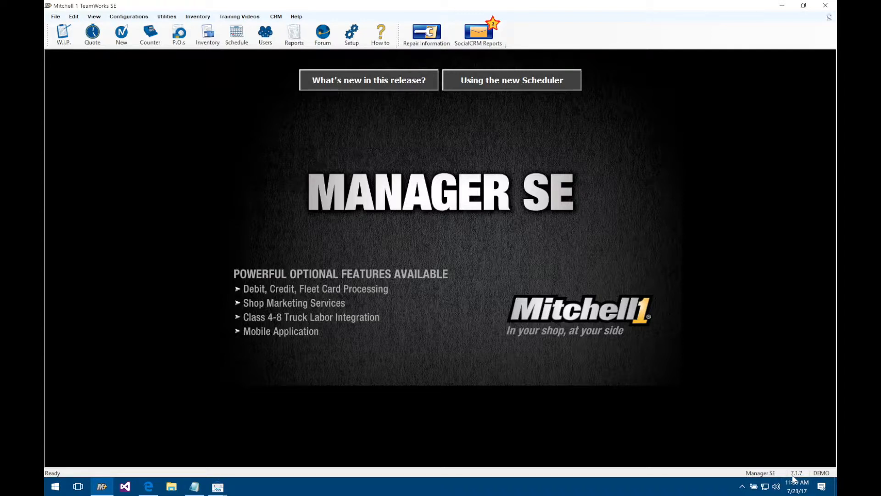
click(780, 6)
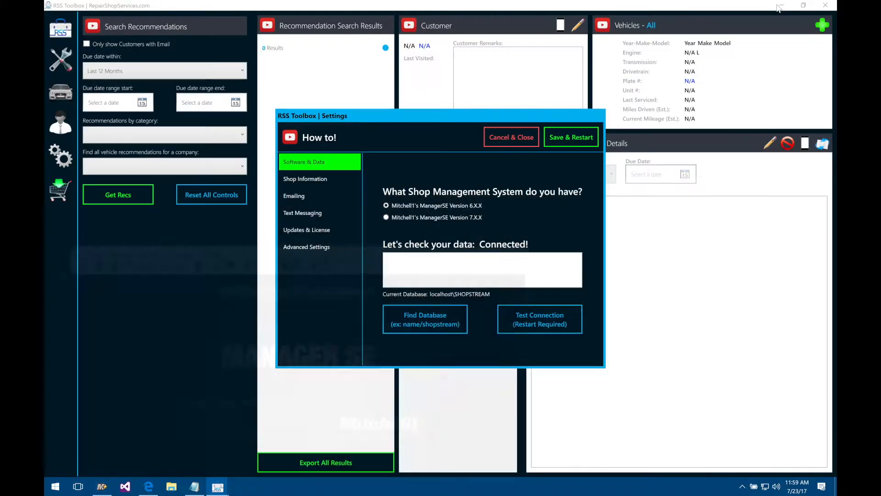
Step: Choose ManagerSE Version 7.X.X and successfully test the WIN10PRO\SHOPSTREAM database connection
click(457, 218)
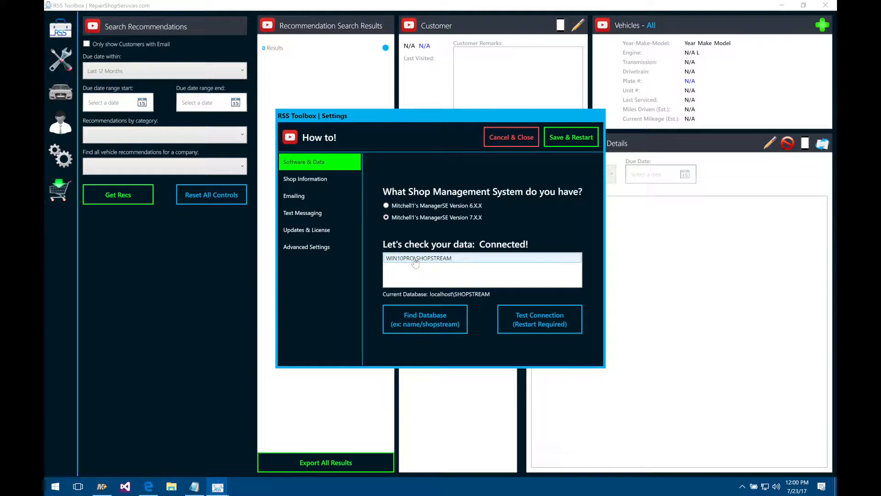
click(433, 260)
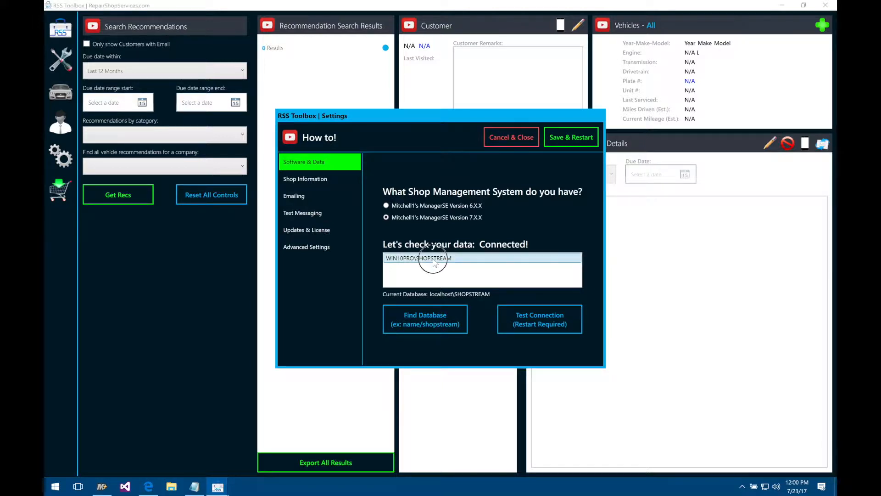
click(522, 324)
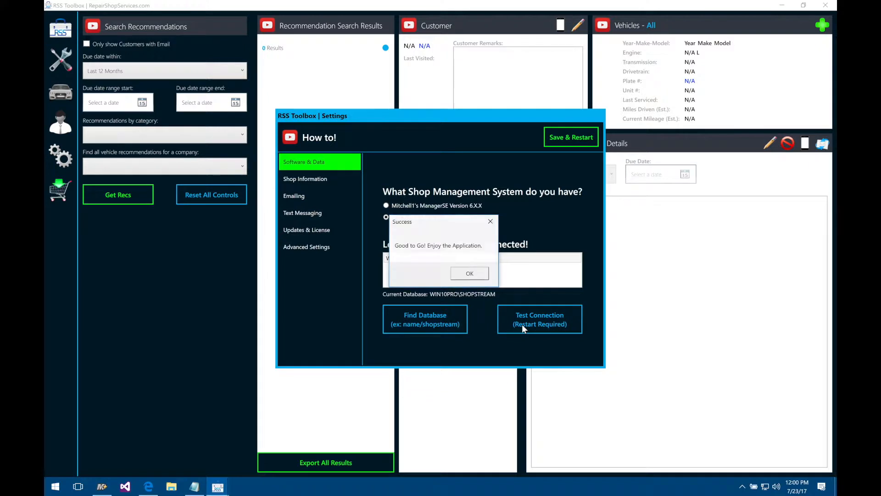
click(473, 276)
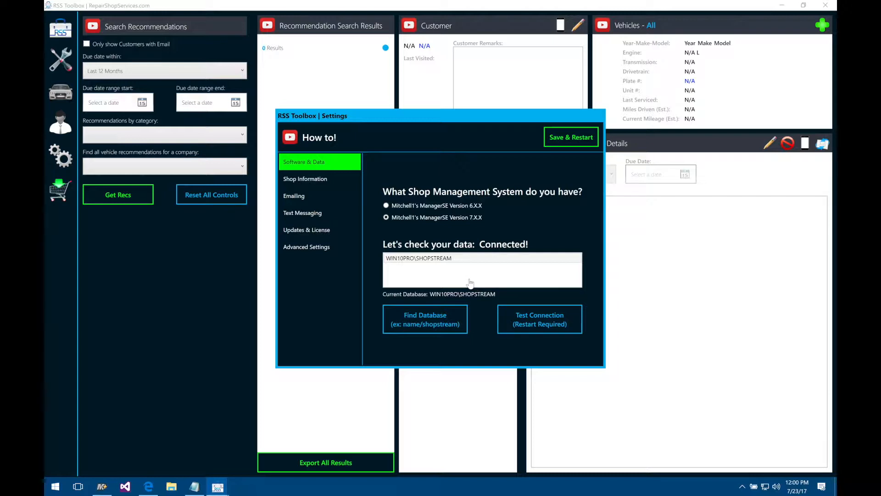
Step: Enter shop name 'My Great Auto Shop' and the shop's phone number in Shop Information
click(328, 183)
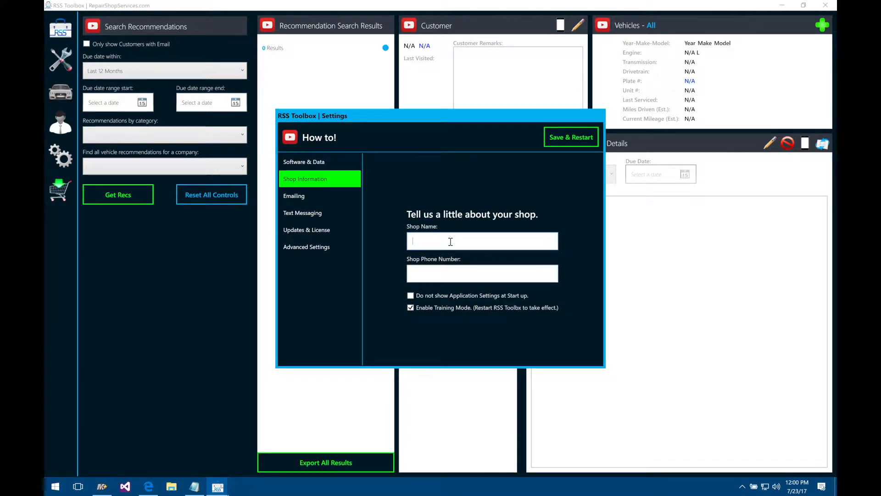
text(My Great Auto Shop)
key(Tab)
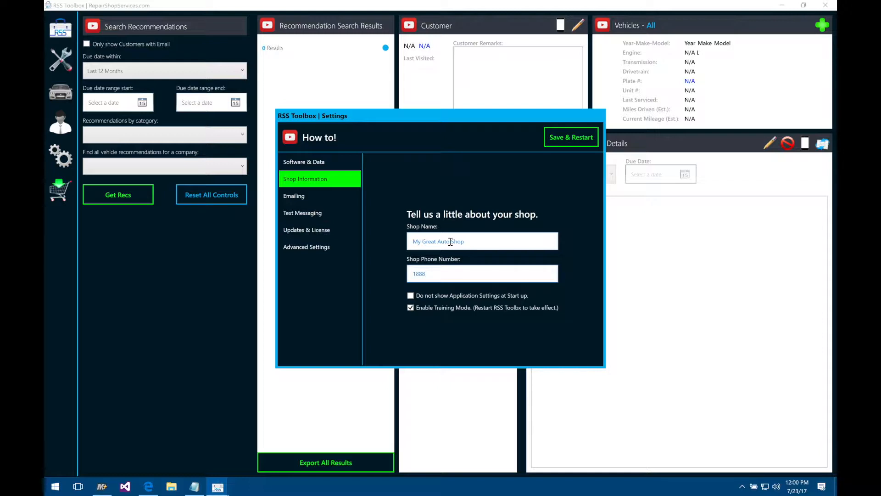
Step: Paste the shop's email address and account password from Notepad into the Emailing settings
click(310, 201)
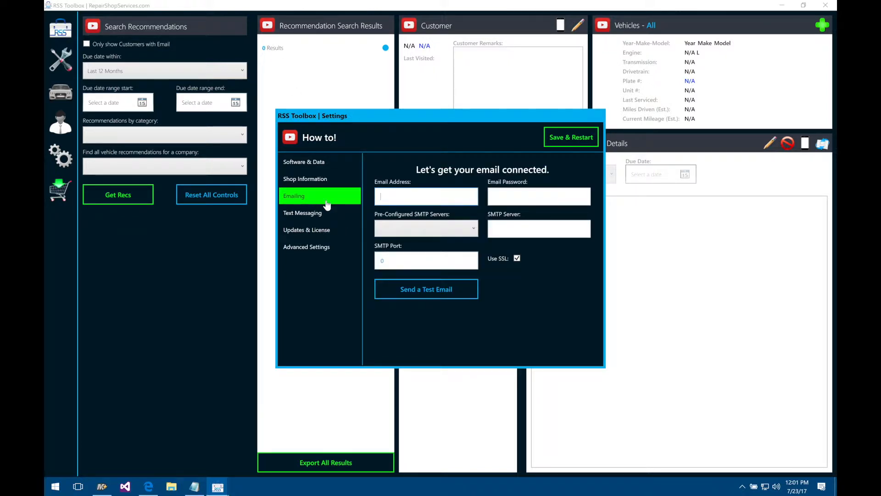
click(194, 486)
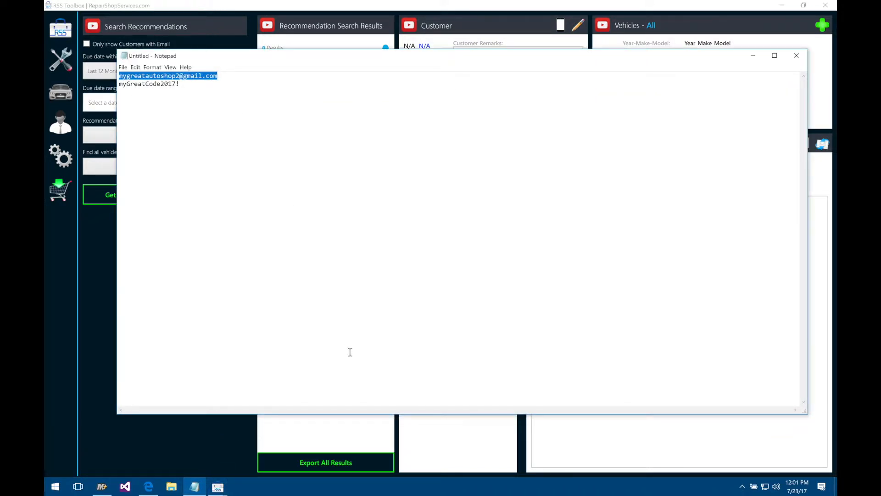
mouse_move(217, 486)
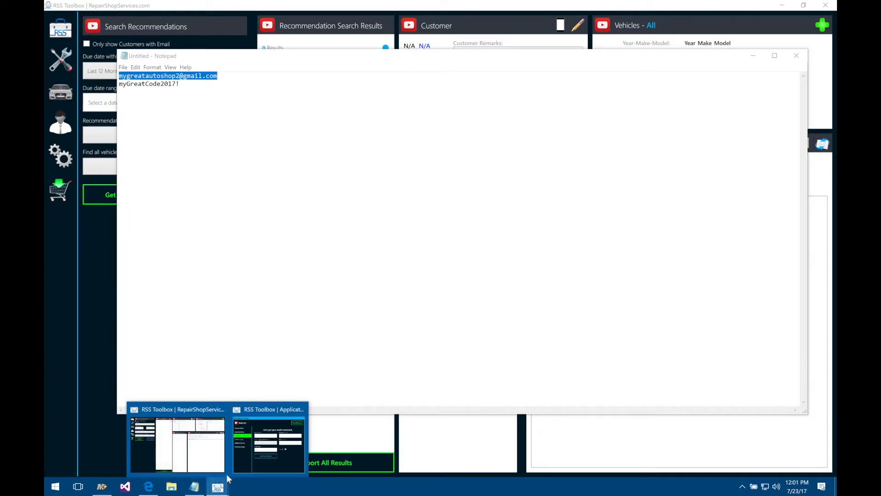
click(243, 466)
key(ctrl+v)
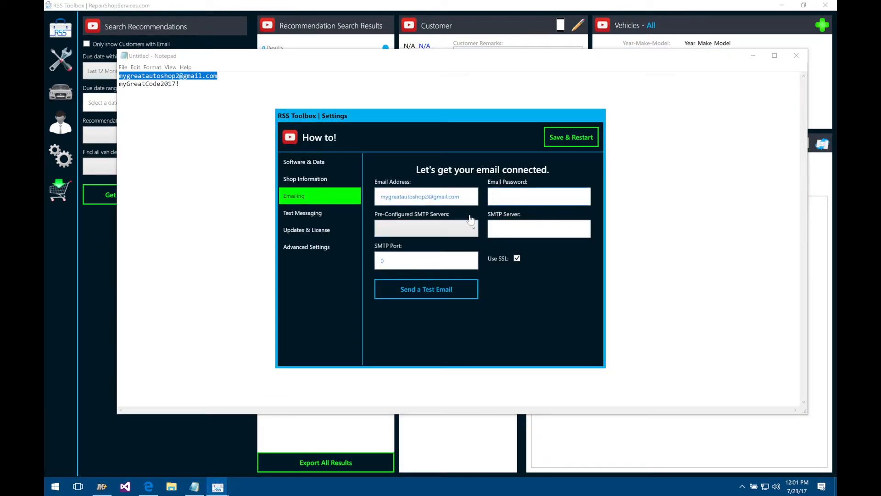
drag(181, 84, 115, 86)
key(ctrl+c)
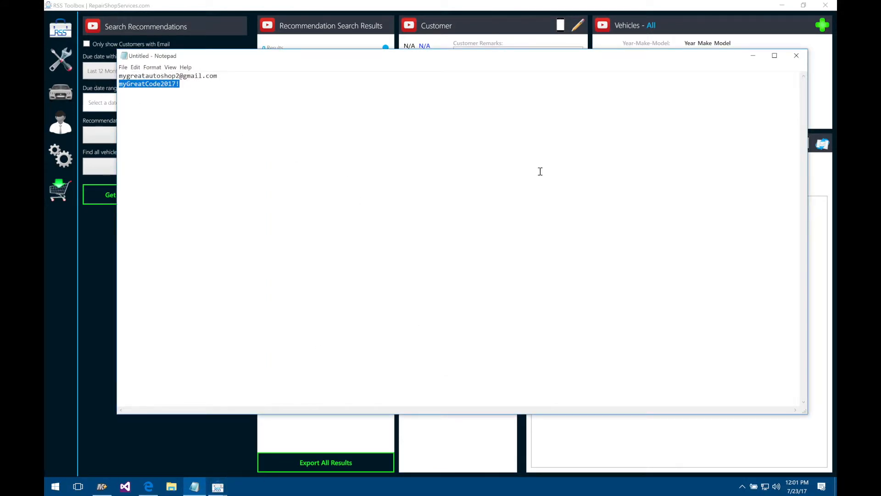
click(744, 63)
key(ctrl+v)
Step: Select the Google Gmail SMTP server preset and send a successful test email
click(448, 232)
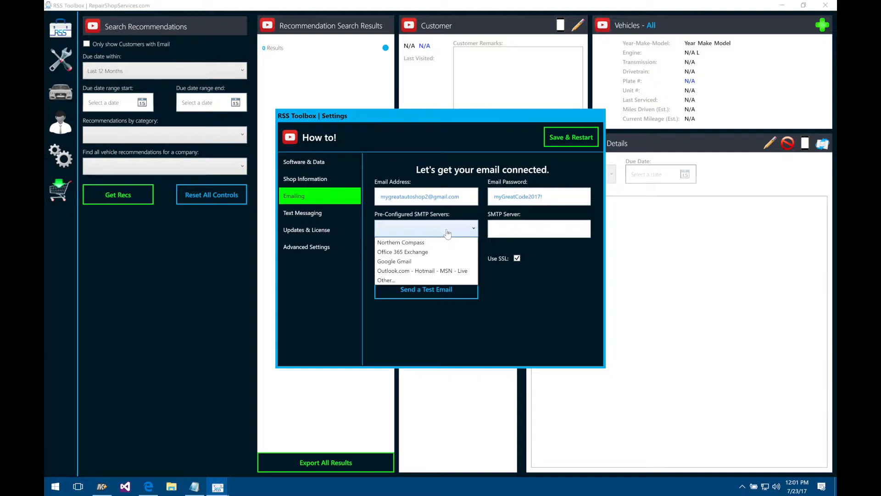
click(400, 261)
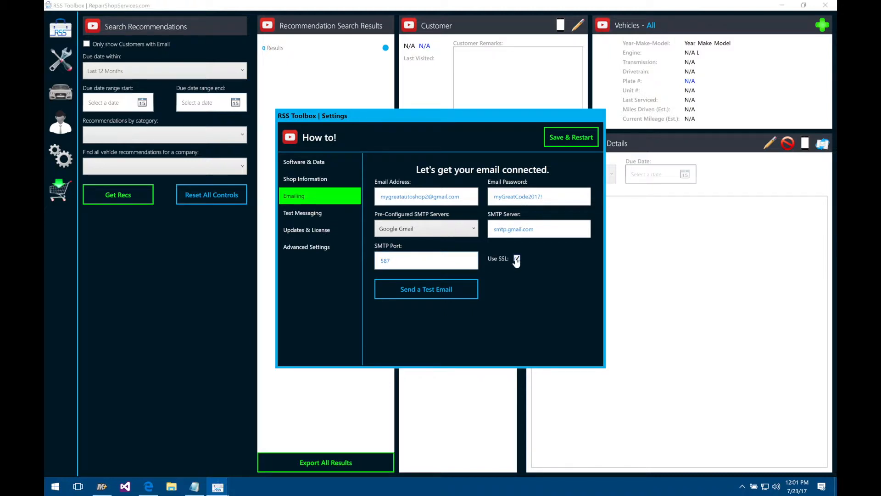
click(421, 292)
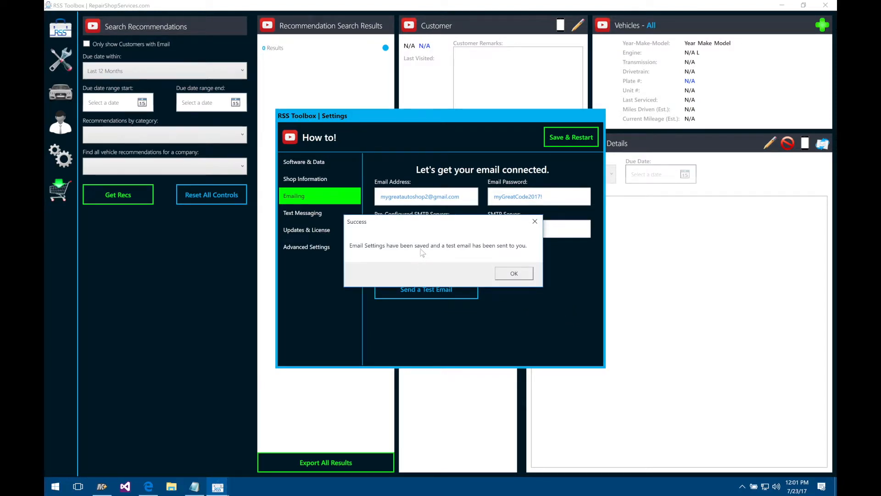
click(518, 274)
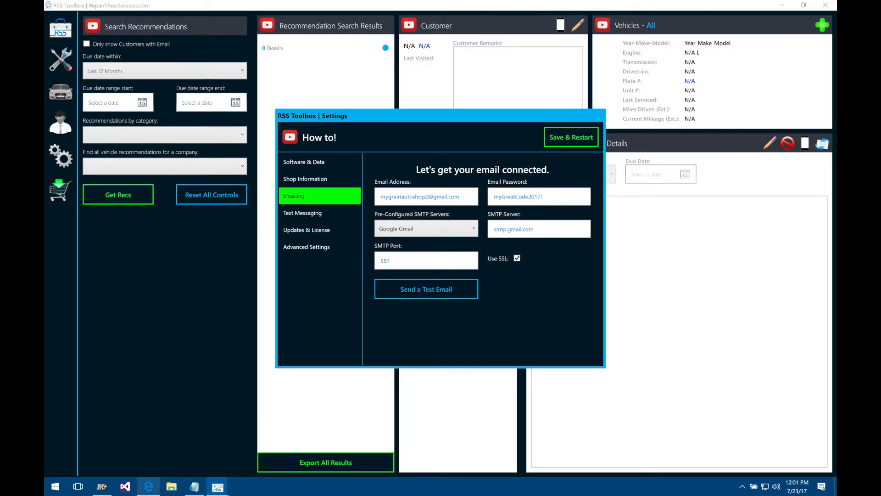
click(148, 485)
Step: Open the 'Test Email from RSS Toolbox' message in the Gmail inbox, then minimize Gmail
click(69, 117)
click(360, 124)
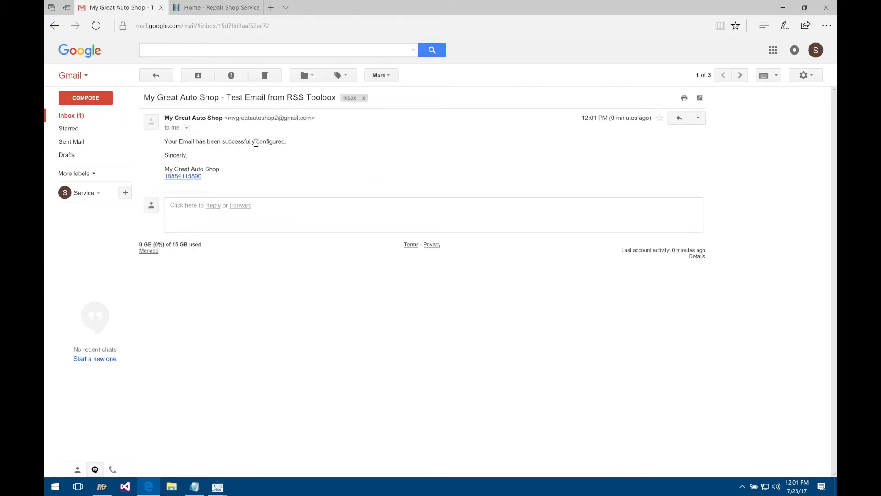
click(782, 9)
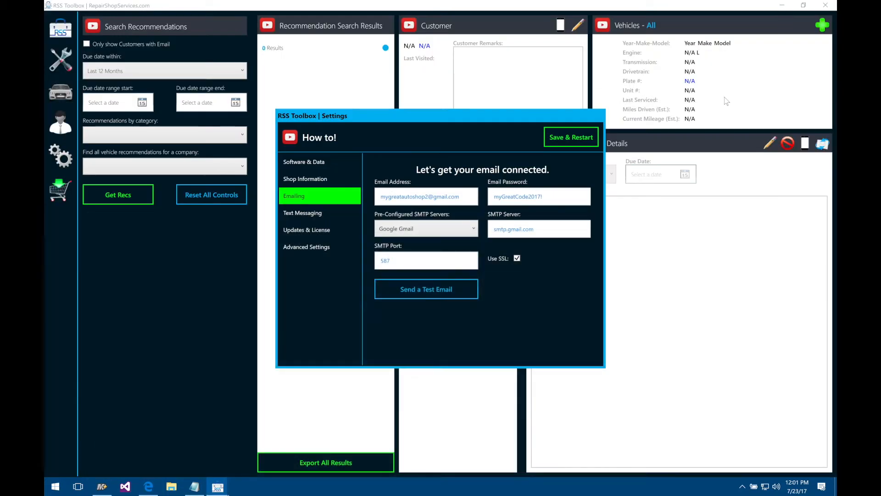
Step: Leave the Text Messaging SMS number blank and move to the Updates & License page
click(312, 213)
click(445, 237)
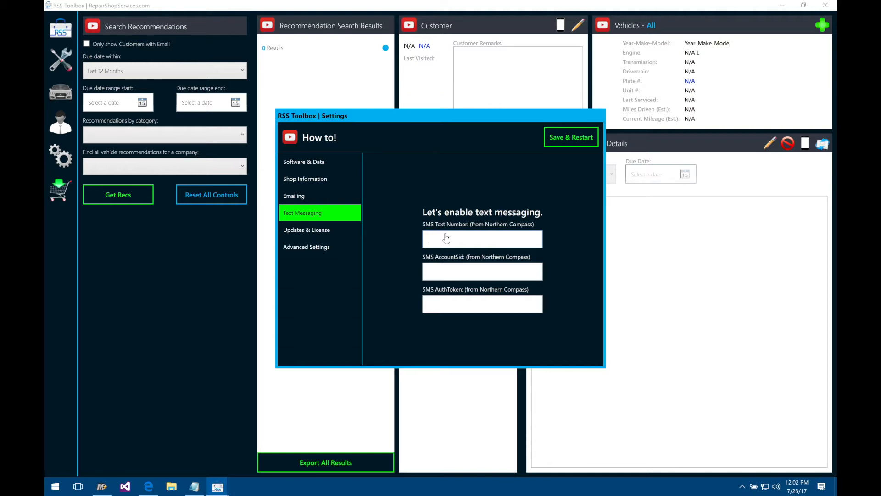
click(303, 230)
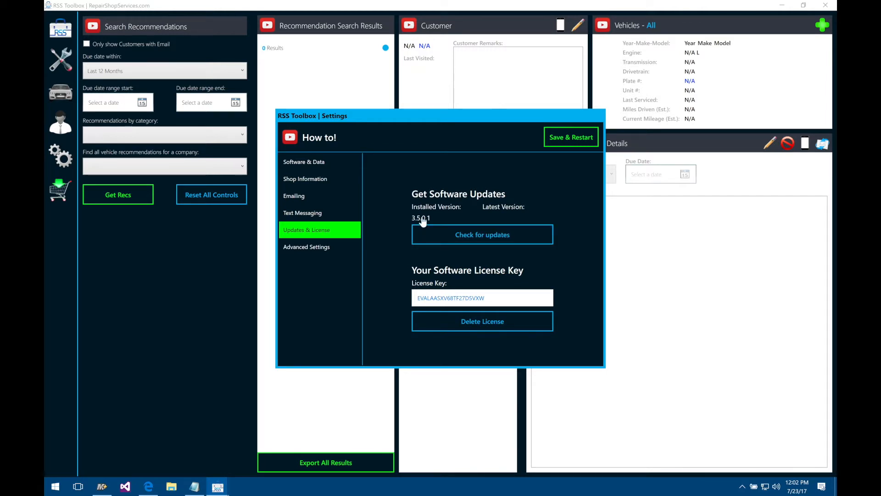
Step: Check for updates, confirming 3.5.0.1 is current, then view Advanced Settings
click(489, 238)
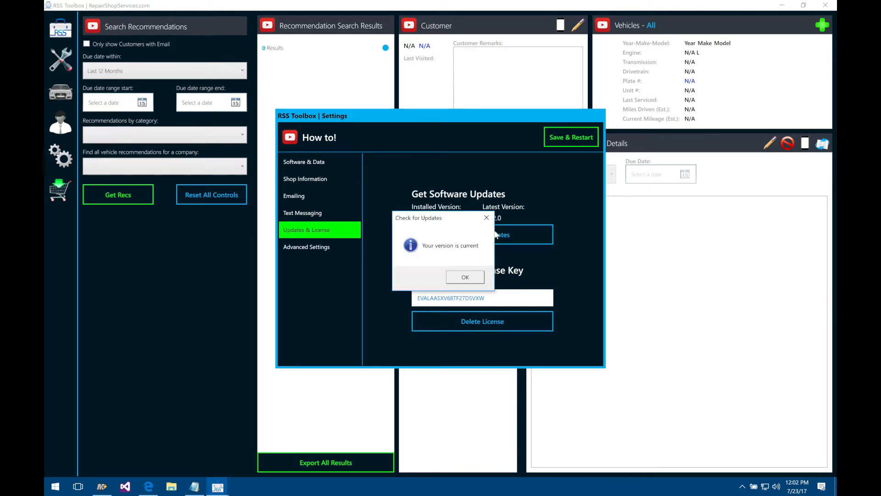
click(465, 278)
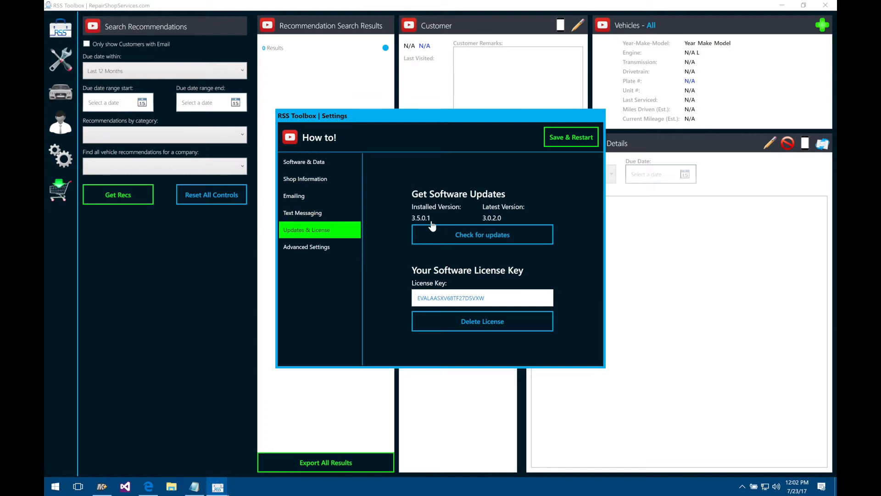
click(334, 250)
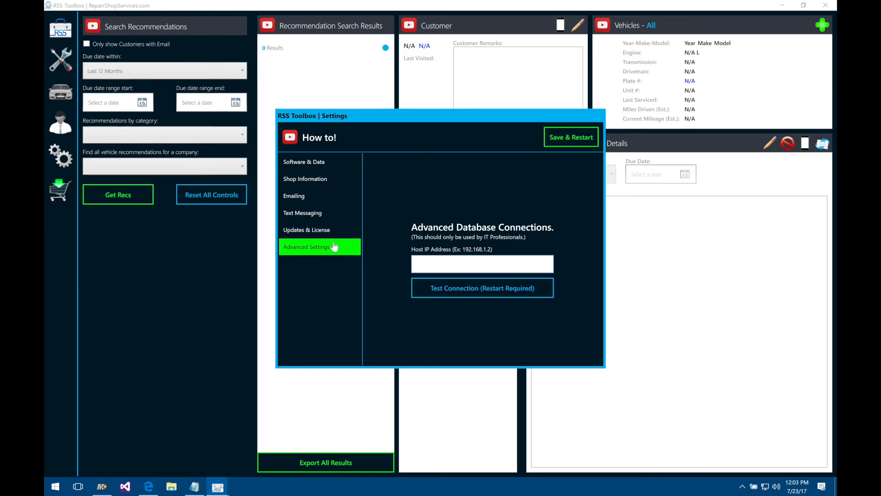
Step: Review the Software & Data page, then save all settings and restart RSS Toolbox
click(324, 166)
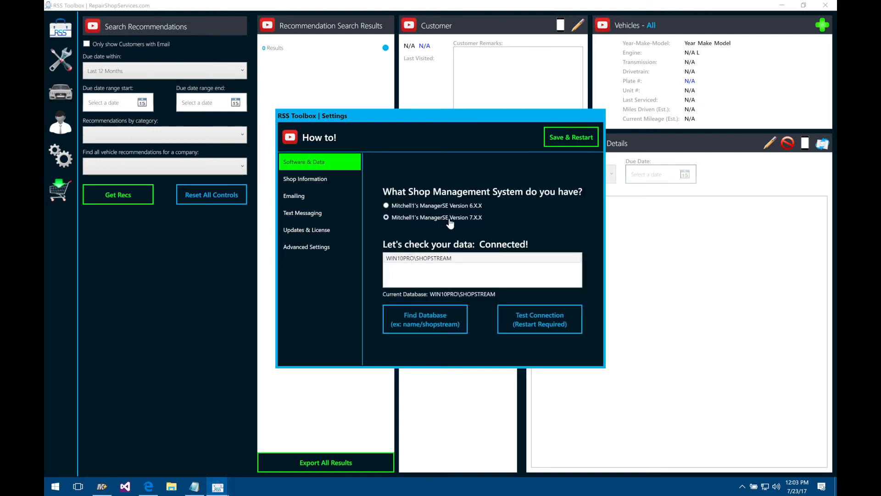
click(569, 140)
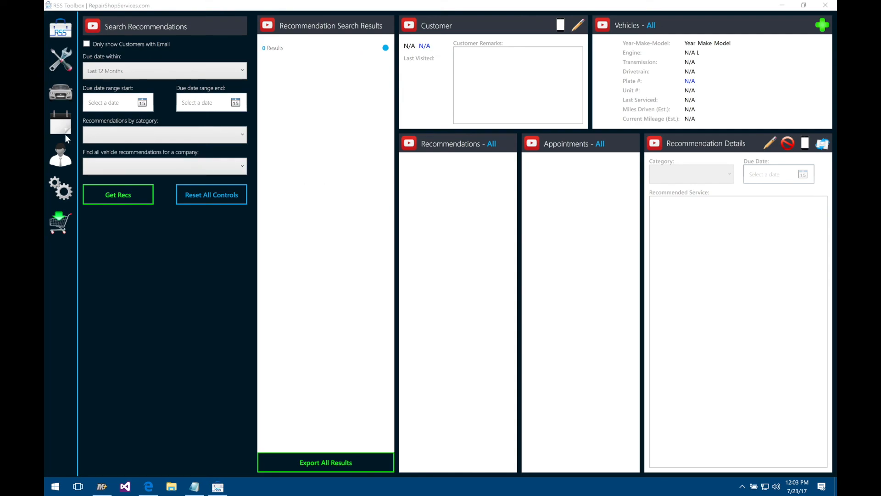
Step: Open the Search Appointments screen from the calendar icon in the sidebar
click(65, 135)
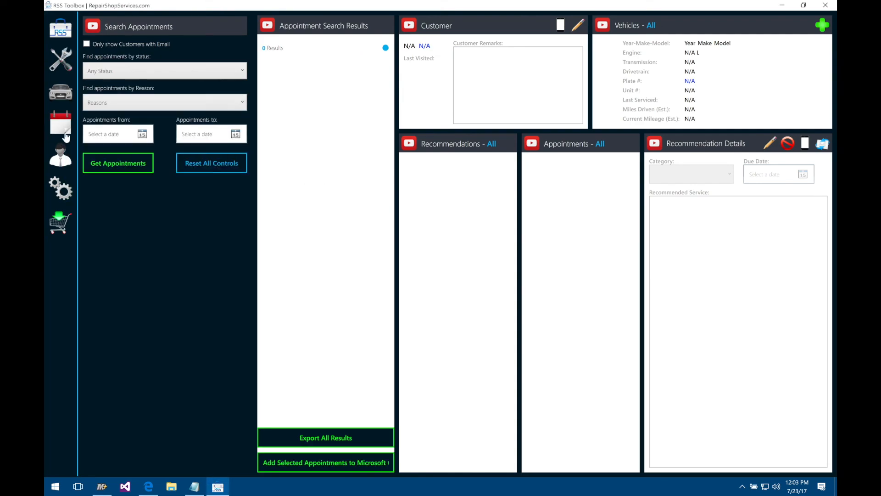